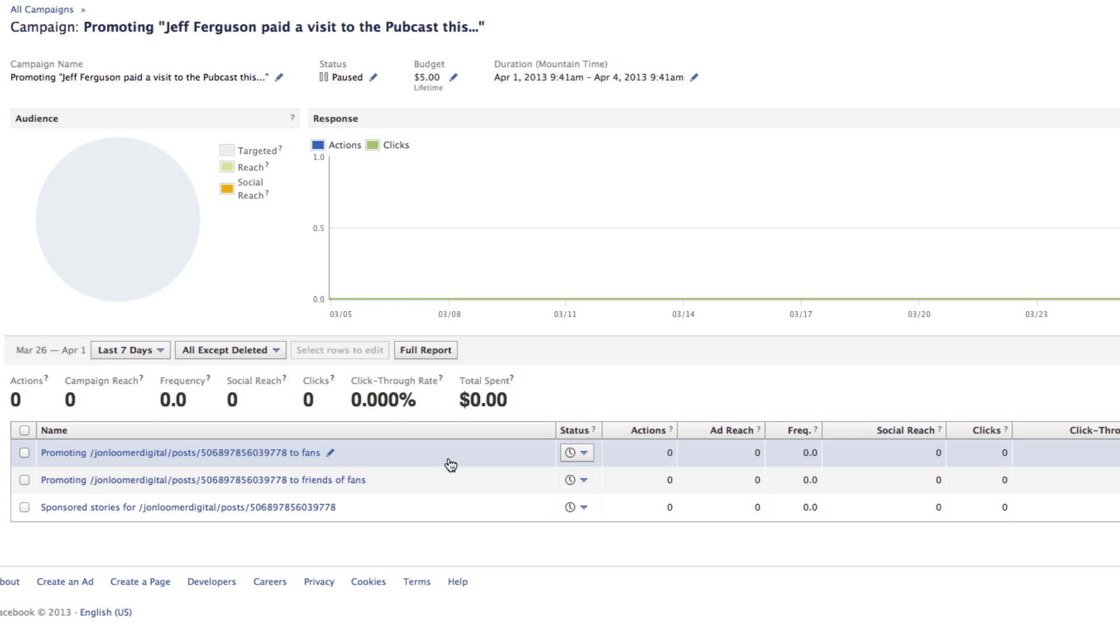
# Step: Expand all three ads in the paused promoted-post campaign and compare their previews and targeting
pyautogui.click(452, 463)
pyautogui.scroll(-4, 453, 459)
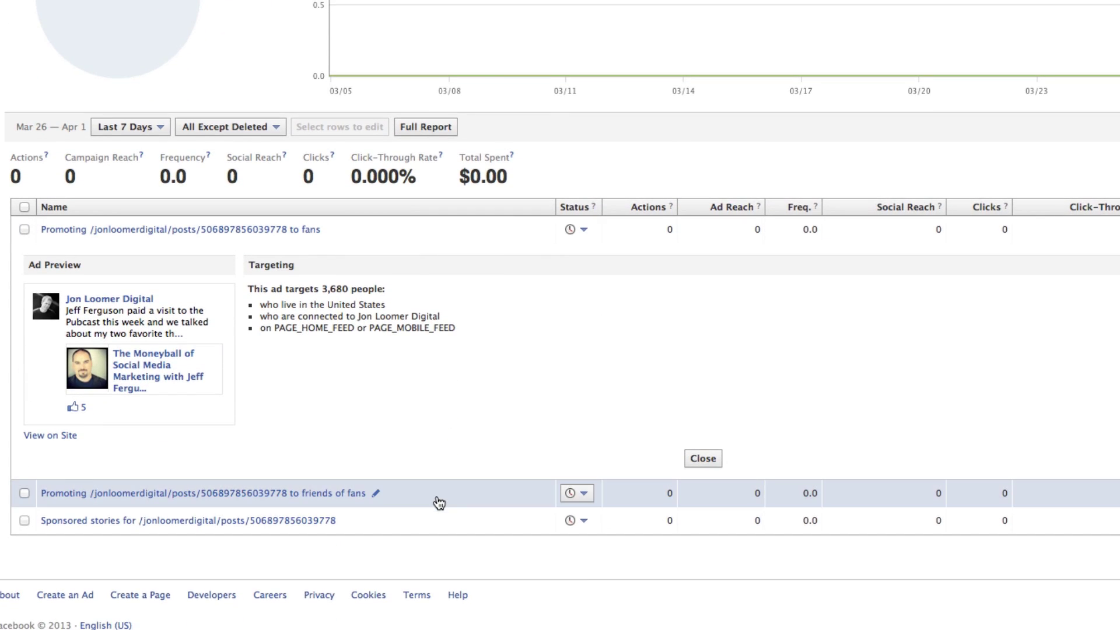
pyautogui.click(438, 496)
pyautogui.scroll(-2, 425, 524)
pyautogui.scroll(-3, 425, 525)
pyautogui.click(419, 521)
pyautogui.scroll(-2, 435, 493)
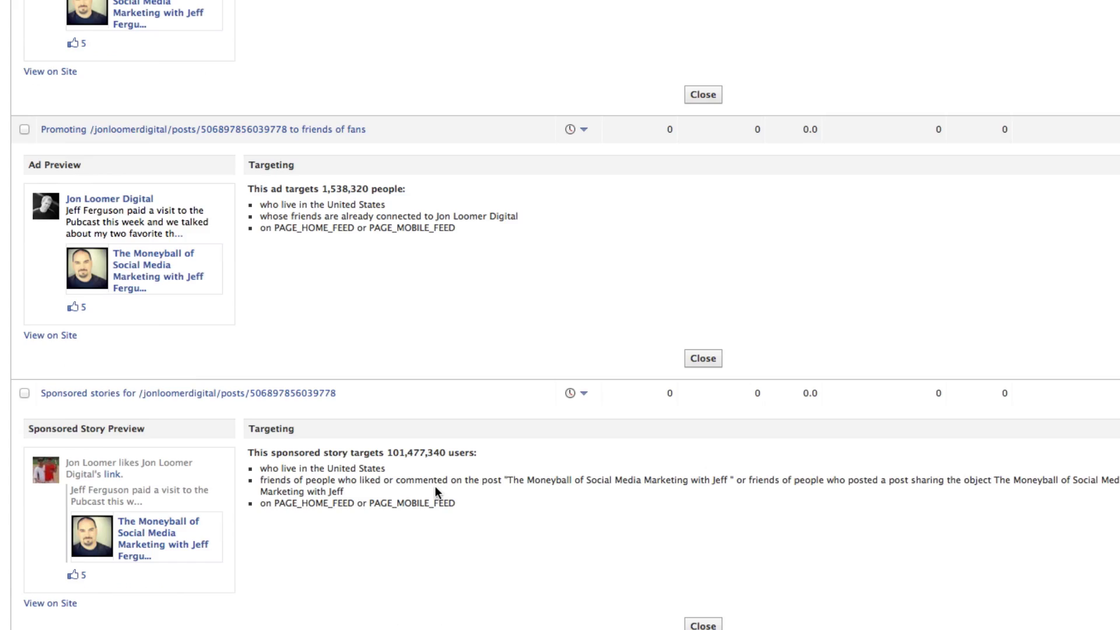
pyautogui.scroll(3, 435, 491)
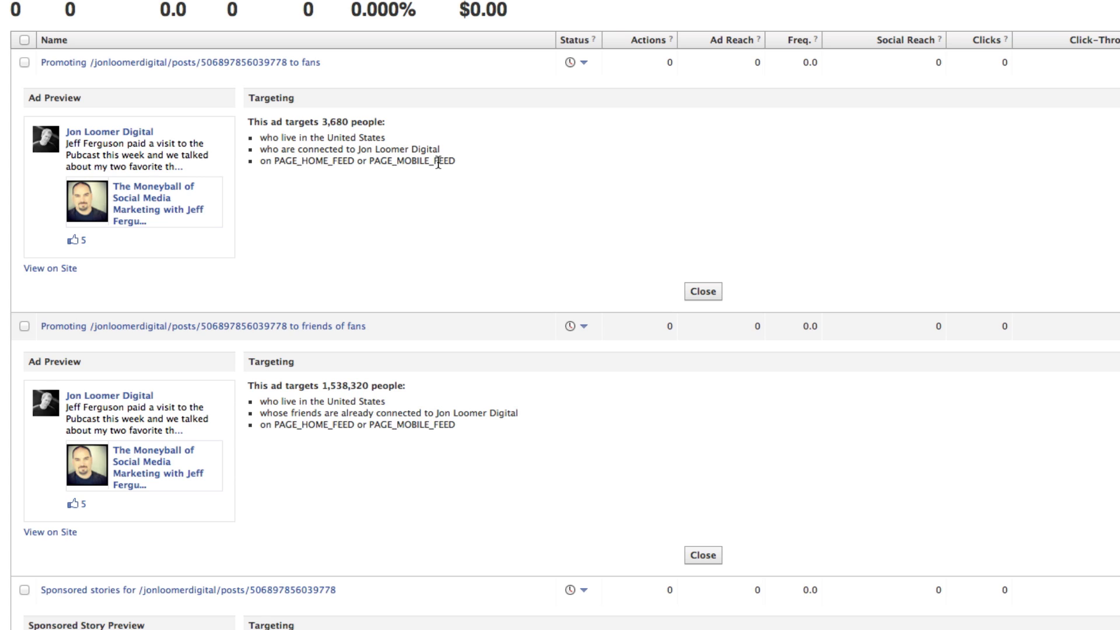
pyautogui.scroll(-5, 418, 210)
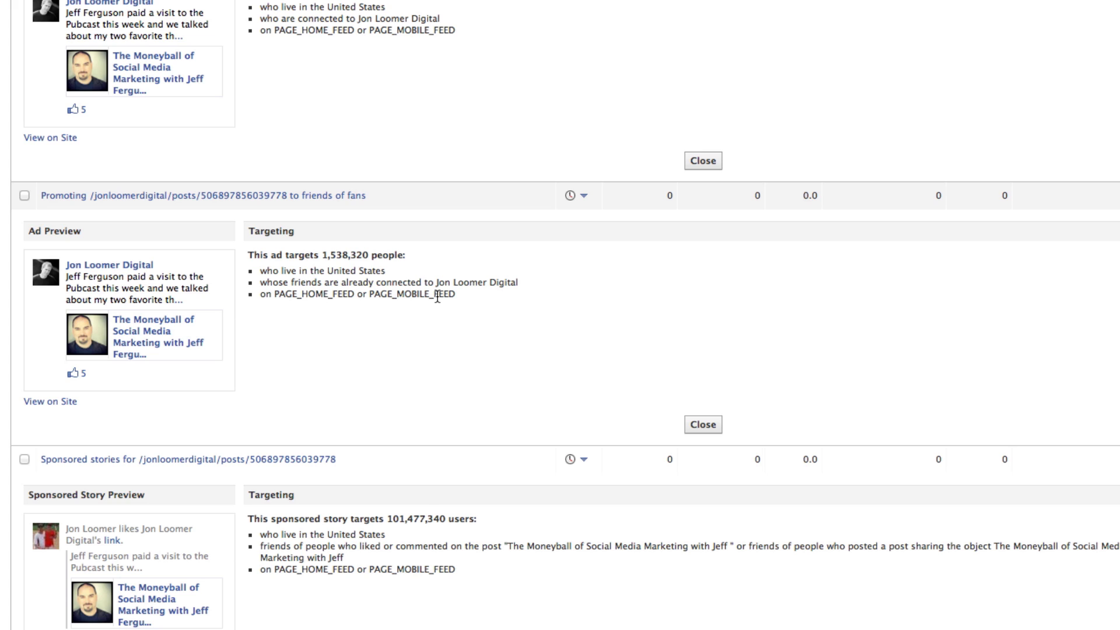
pyautogui.scroll(-3, 437, 296)
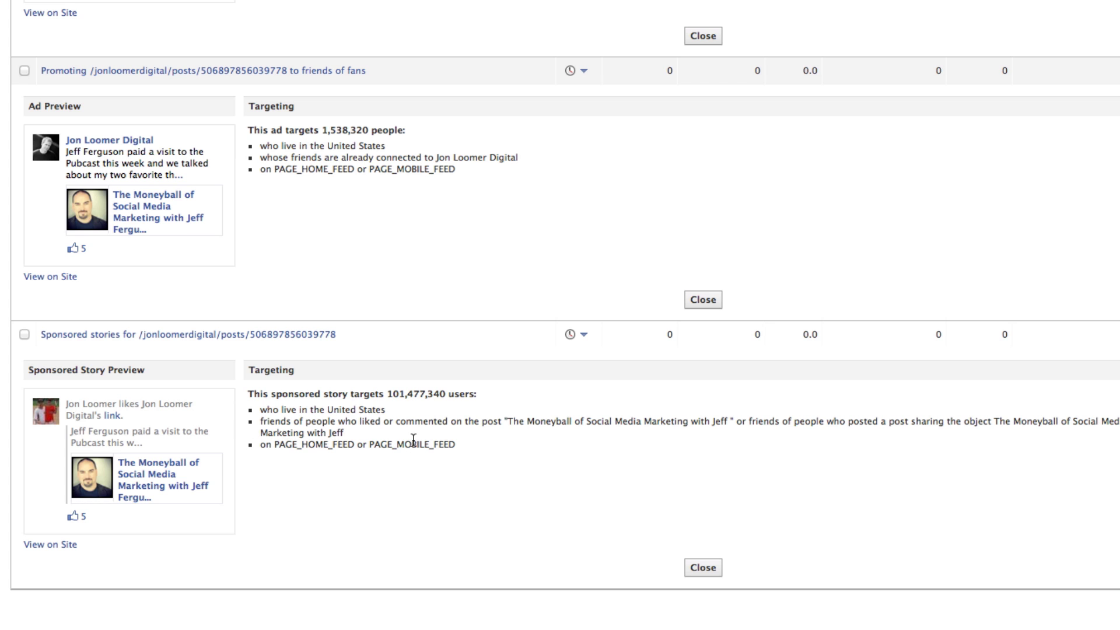
pyautogui.scroll(10, 414, 438)
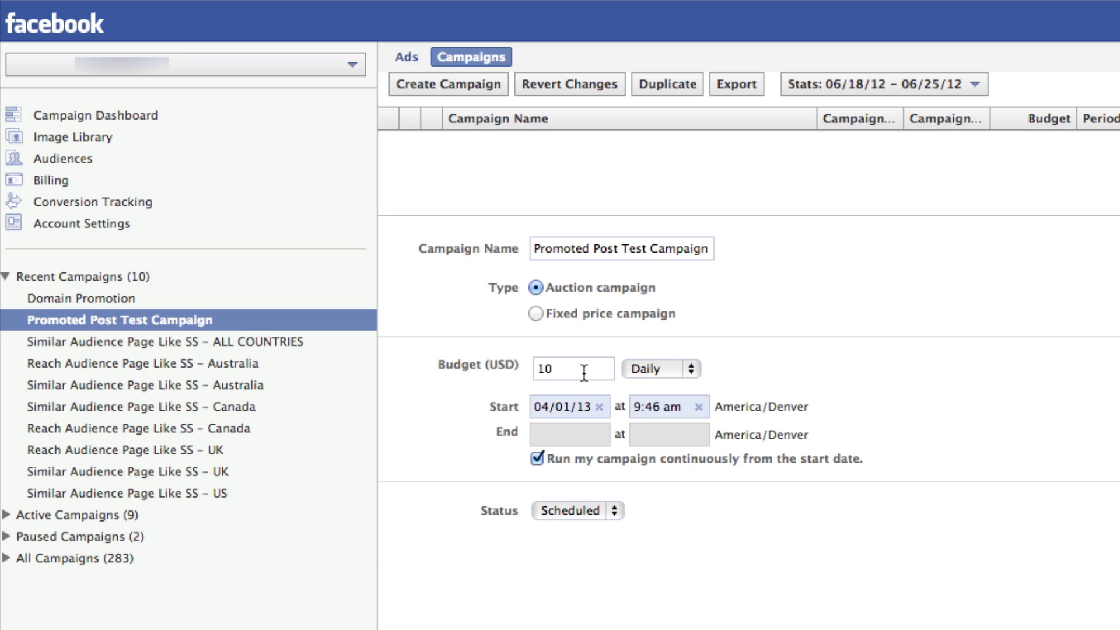
# Step: Open the Fans News Feed ad of the Promoted Post Test Campaign and review its type, page post and placement
pyautogui.click(406, 57)
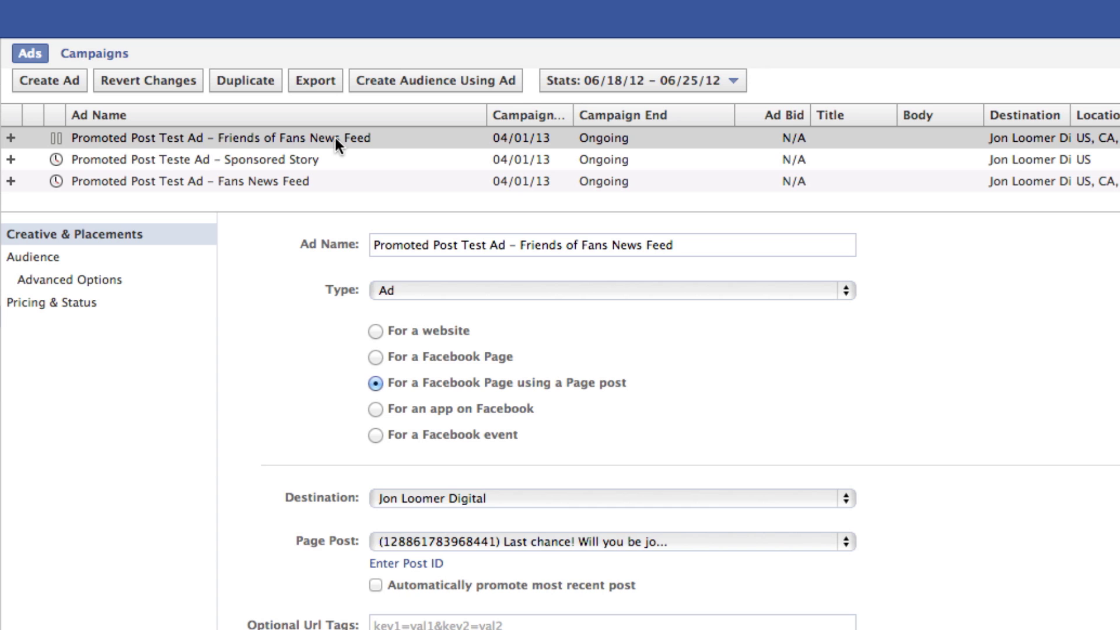
pyautogui.click(221, 181)
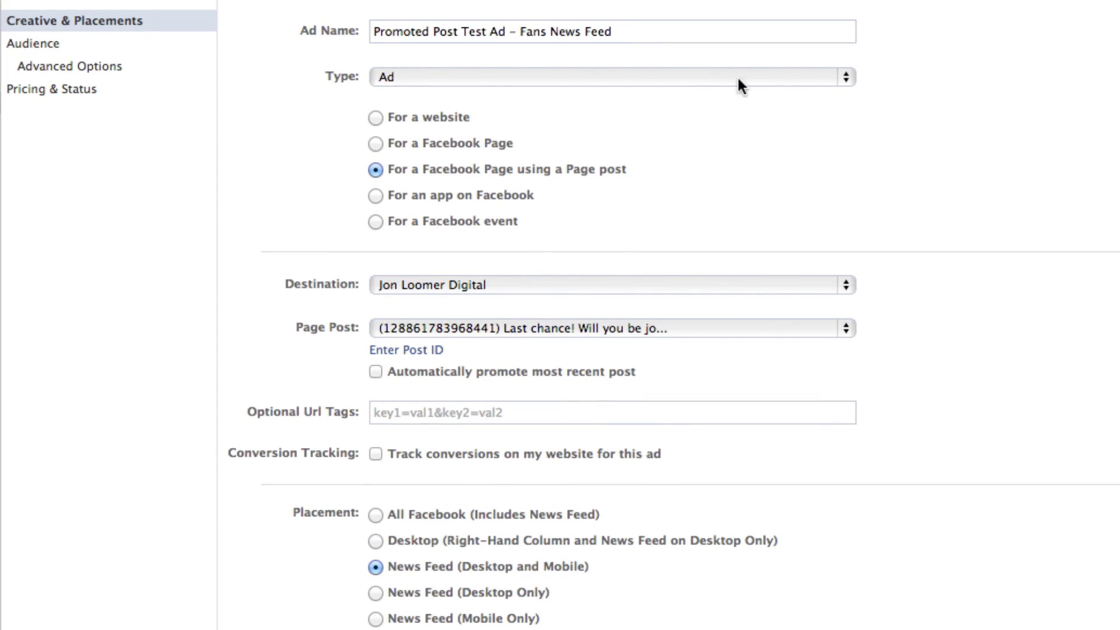
pyautogui.click(765, 74)
pyautogui.click(634, 209)
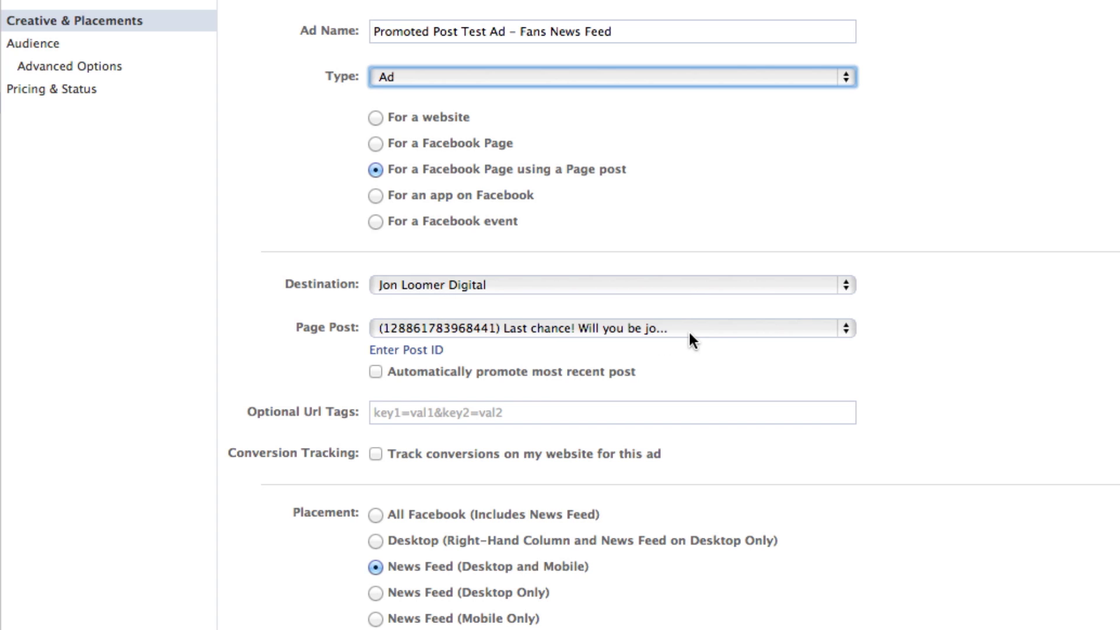
pyautogui.click(714, 330)
pyautogui.click(937, 339)
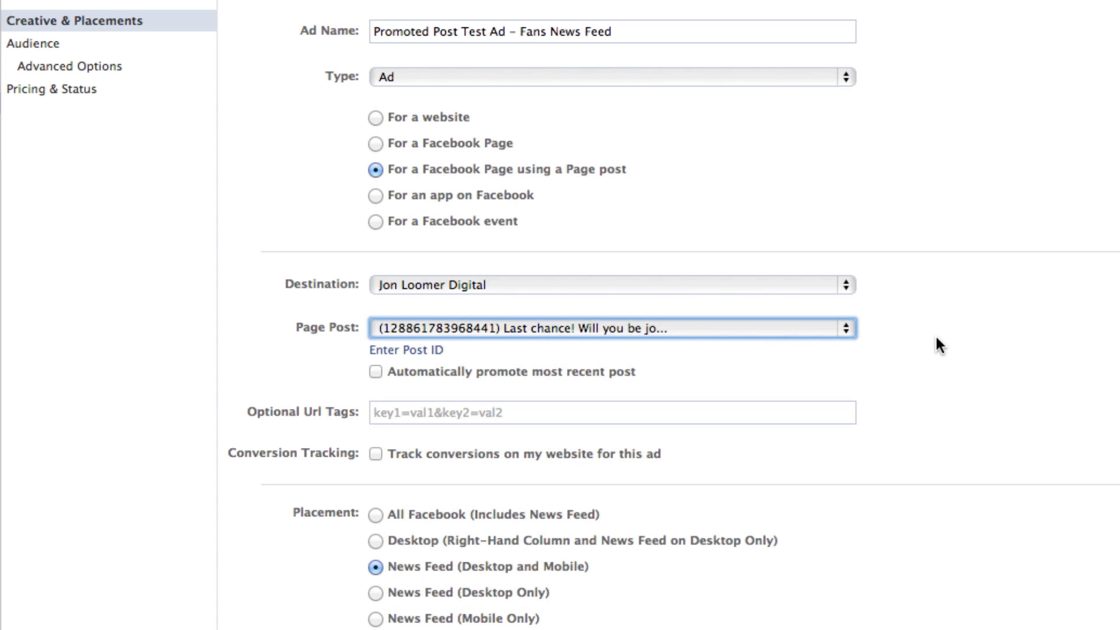
pyautogui.scroll(-1, 939, 346)
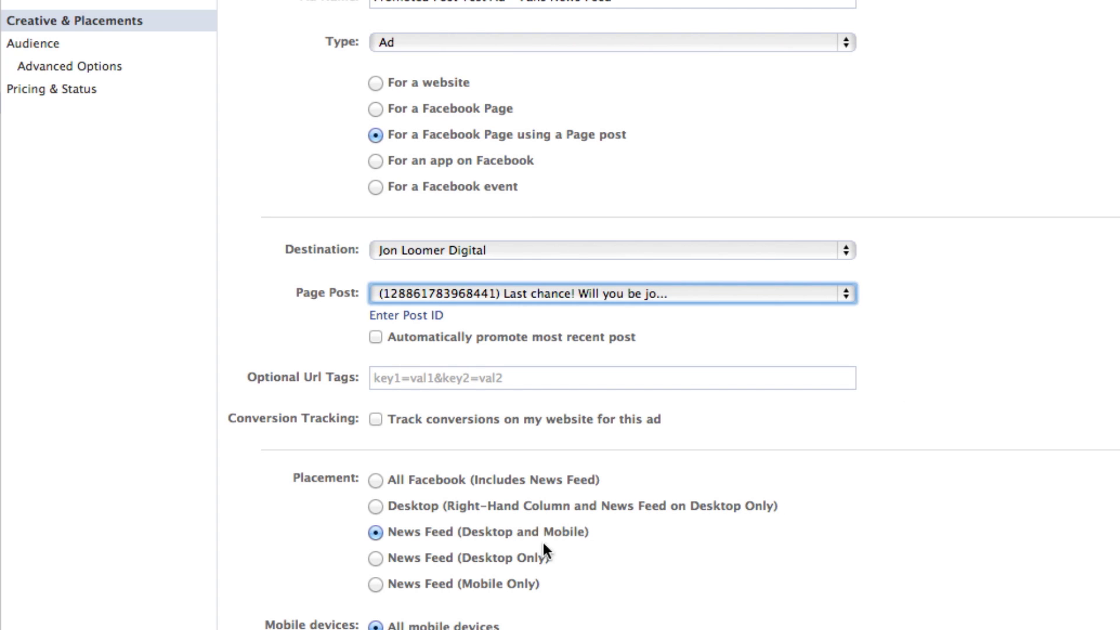
# Step: Review the Fans News Feed ad's audience and connections, advanced options, and pricing and status settings
pyautogui.click(37, 44)
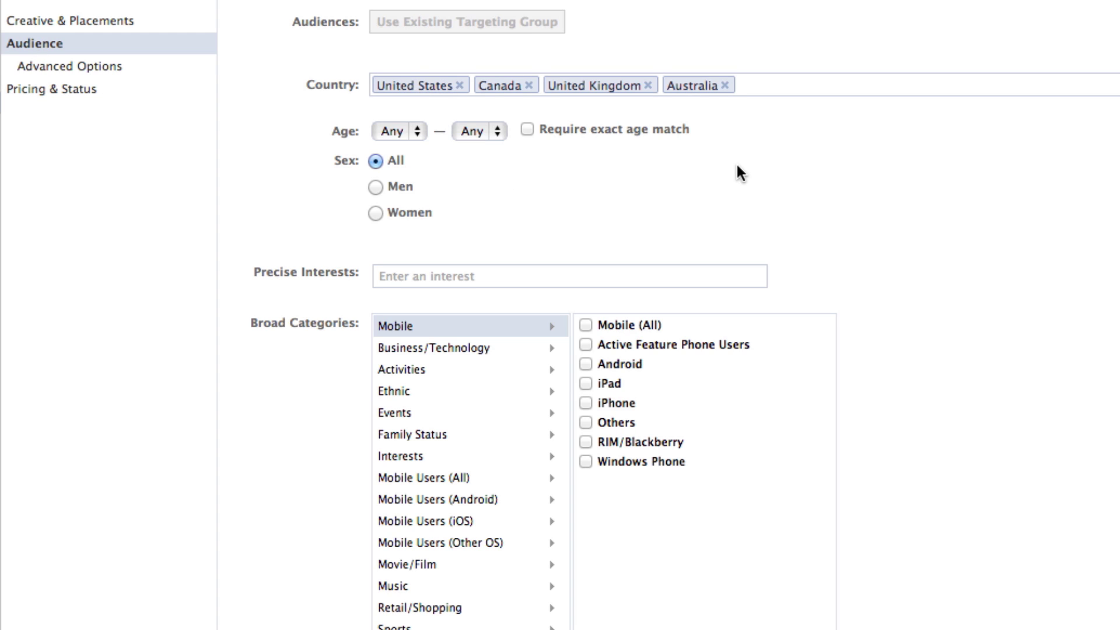
pyautogui.scroll(-5, 744, 169)
pyautogui.scroll(-4, 747, 182)
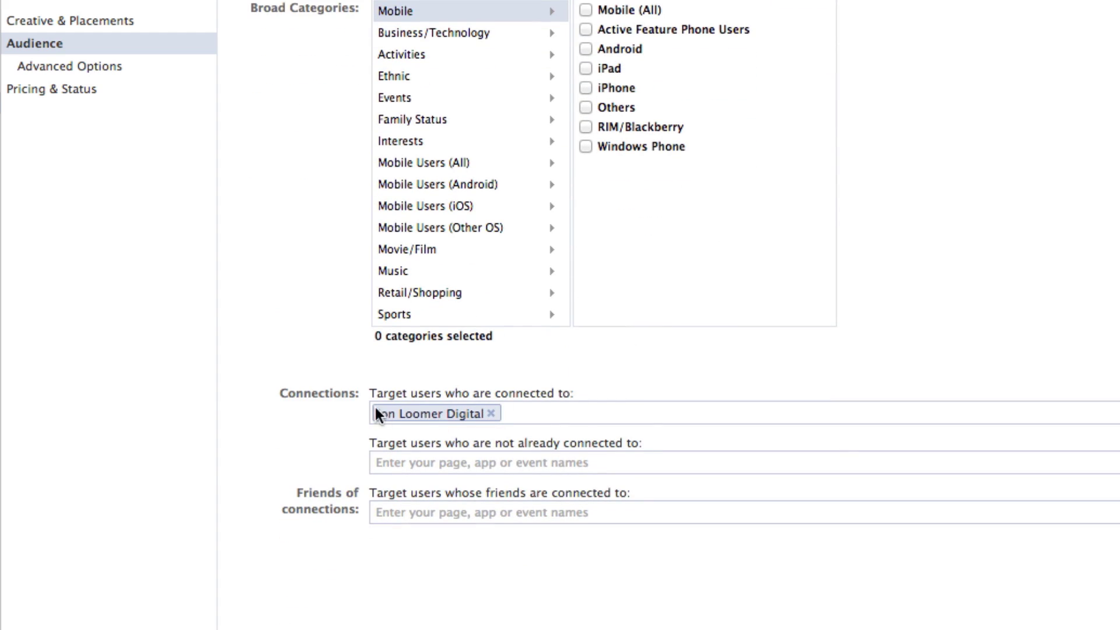
pyautogui.scroll(1, 316, 361)
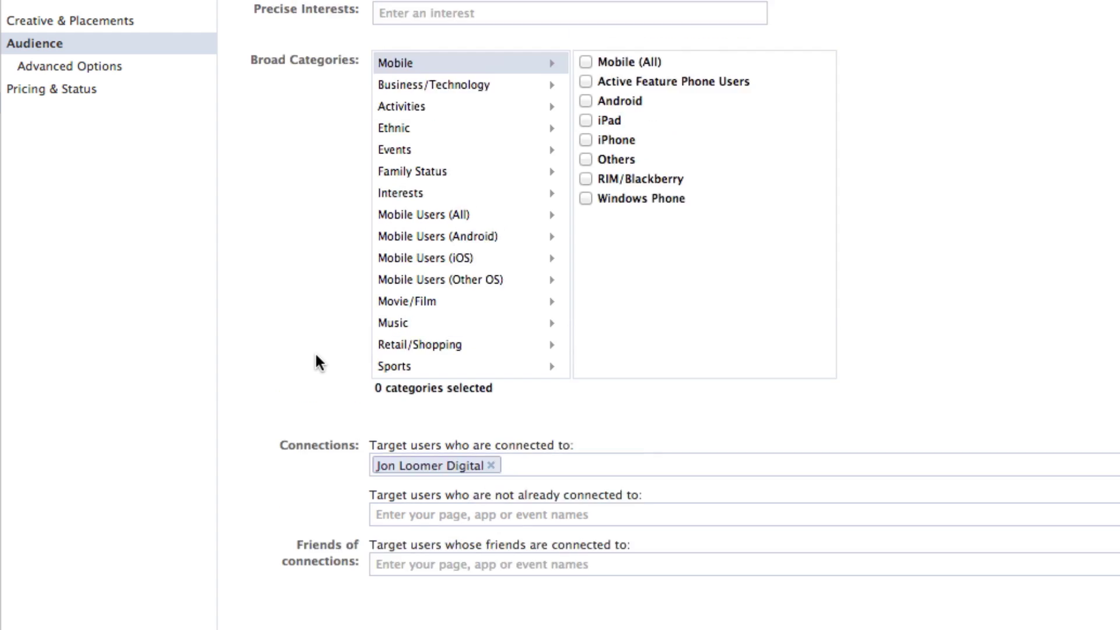
pyautogui.scroll(8, 316, 361)
pyautogui.click(51, 68)
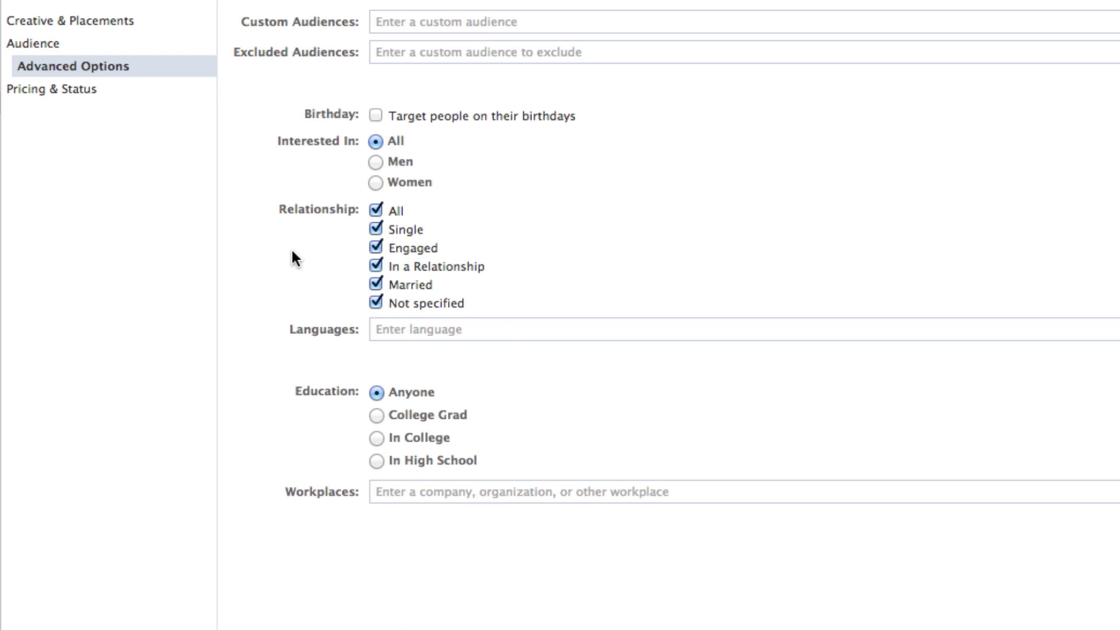
pyautogui.click(78, 89)
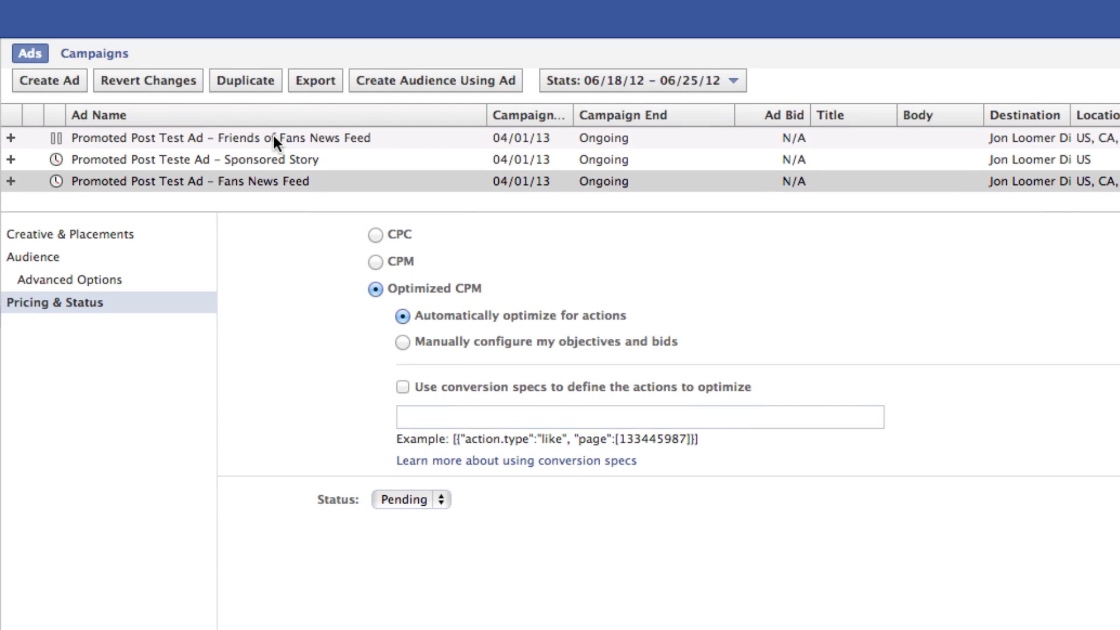
# Step: Open the Friends of Fans News Feed ad and review its audience countries and connection targeting
pyautogui.click(275, 138)
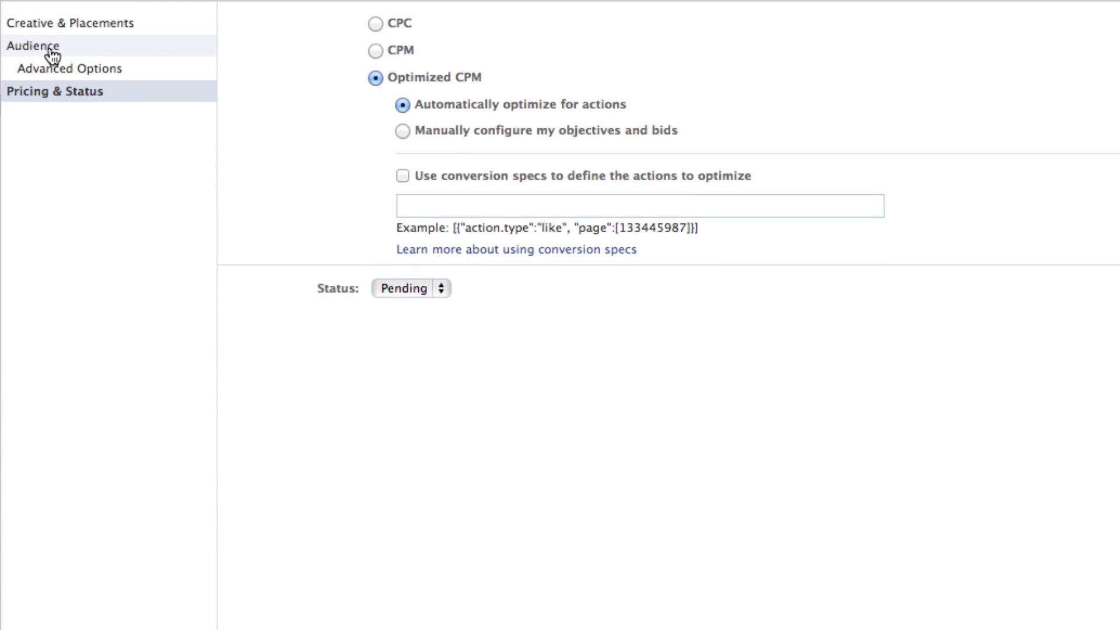
pyautogui.click(72, 257)
pyautogui.scroll(-7, 324, 313)
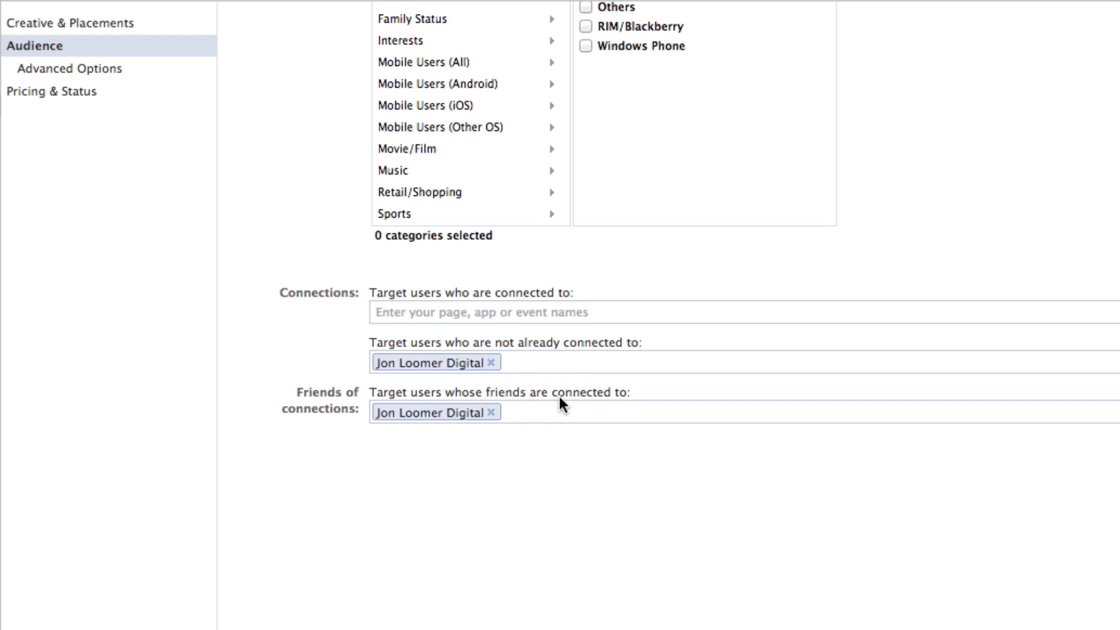
pyautogui.scroll(7, 584, 395)
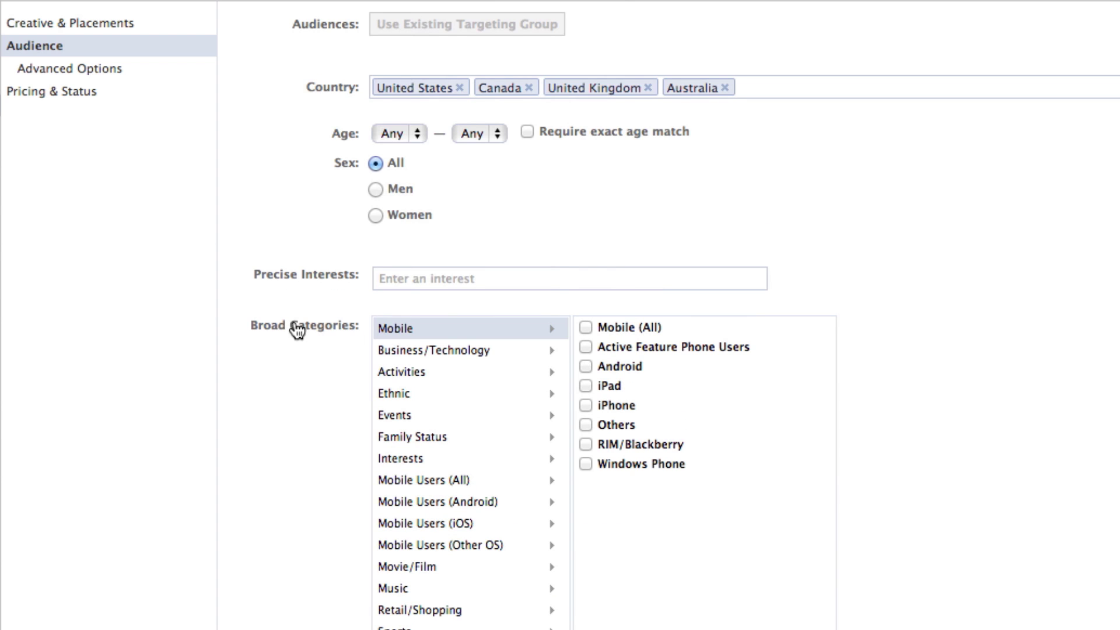
pyautogui.scroll(4, 246, 87)
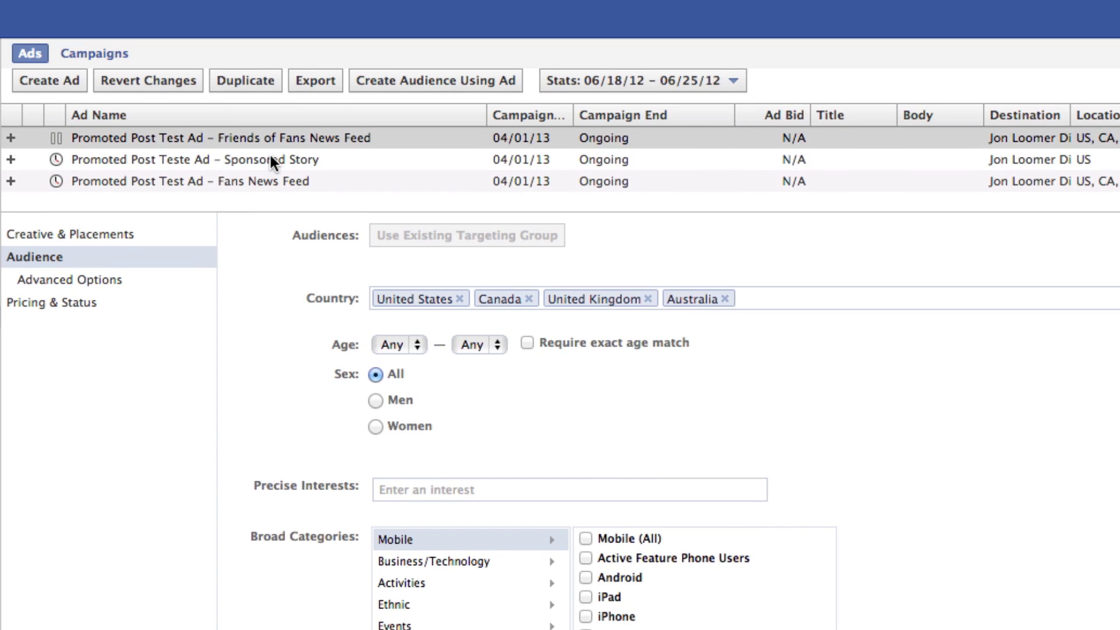
# Step: Open the Sponsored Story ad's creative and placement settings and review its story type, page post and placement
pyautogui.click(271, 156)
pyautogui.click(52, 236)
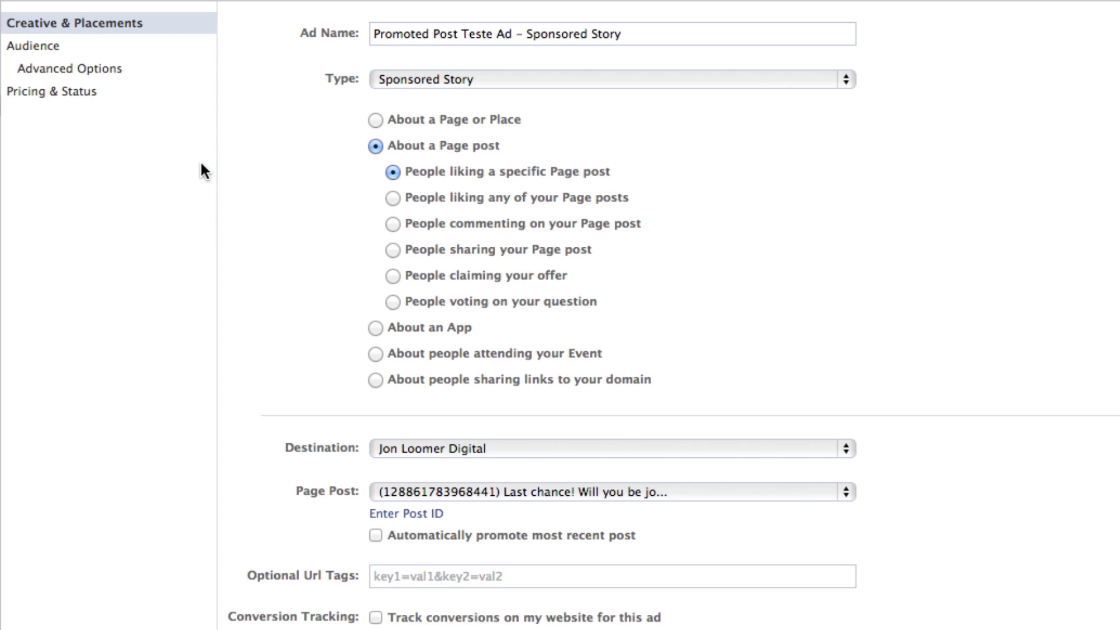
pyautogui.click(521, 80)
pyautogui.click(892, 119)
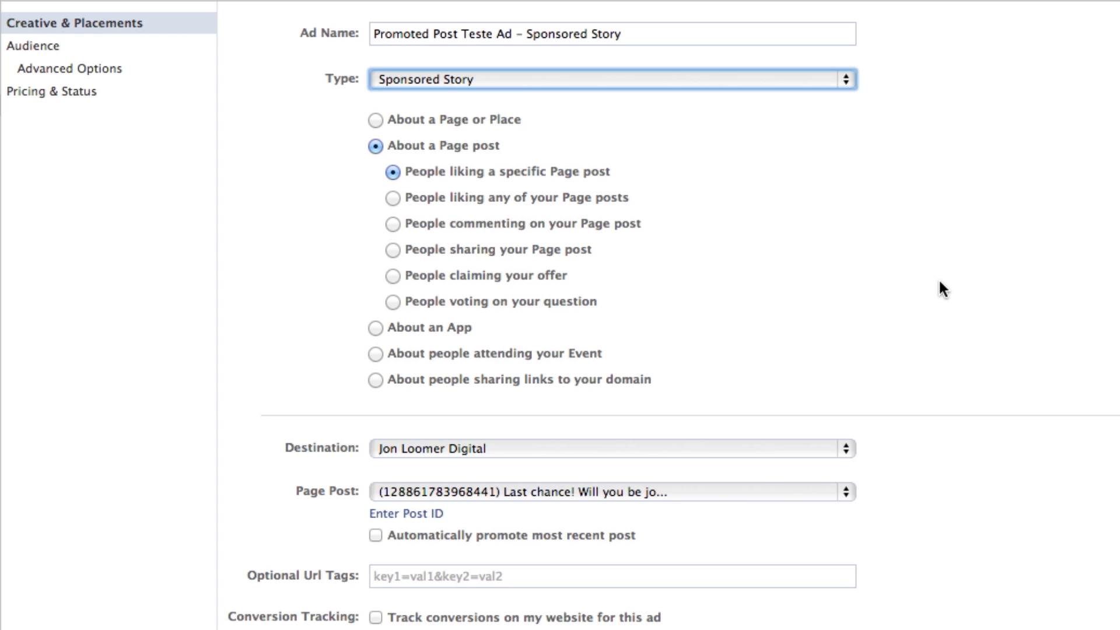
pyautogui.scroll(-3, 939, 282)
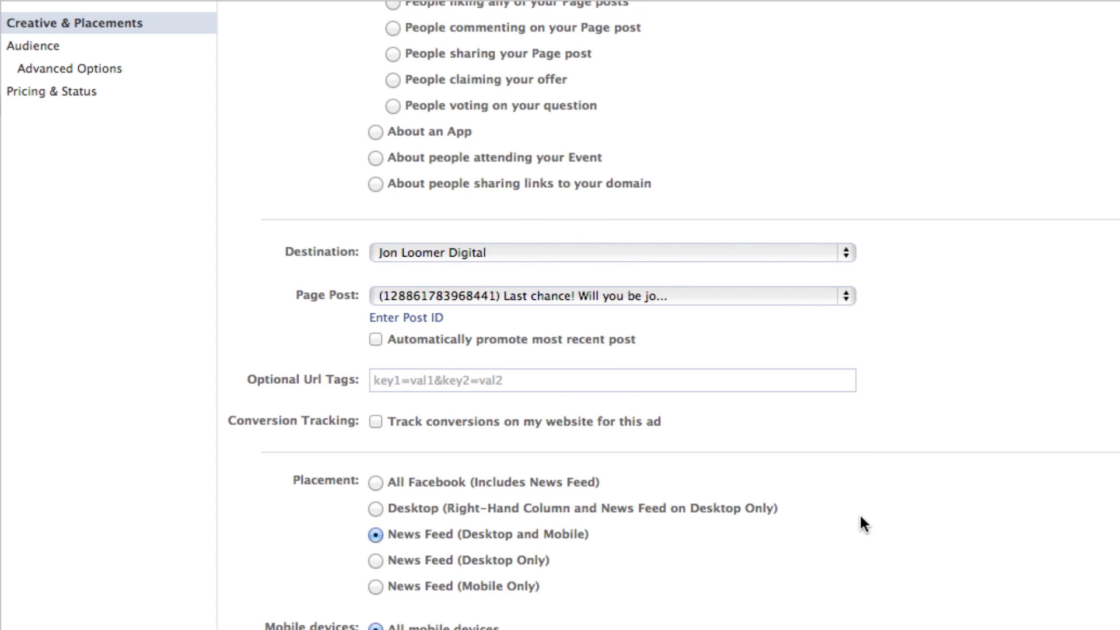
pyautogui.scroll(3, 862, 522)
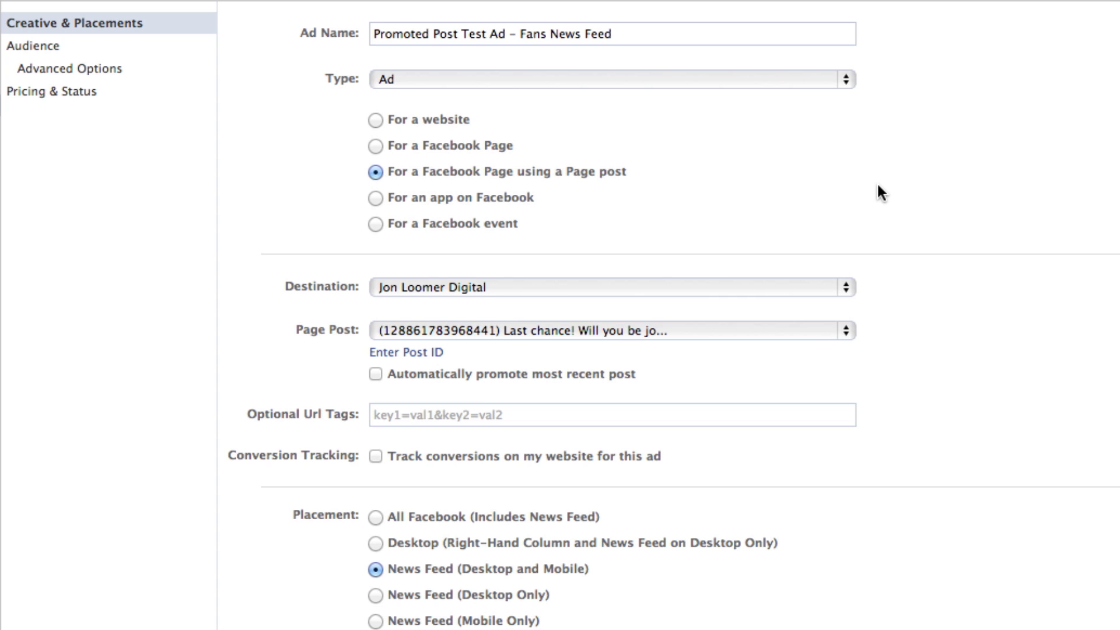
# Step: Set the minimum audience age of the Fans News Feed ad to 25 and check its connection targeting
pyautogui.scroll(-2, 877, 186)
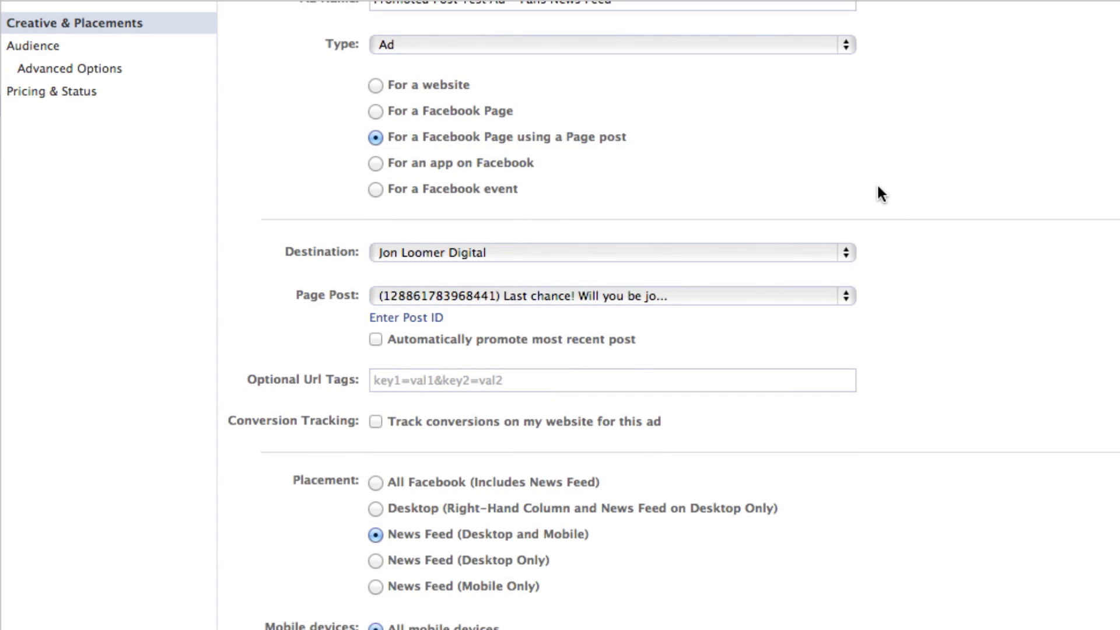
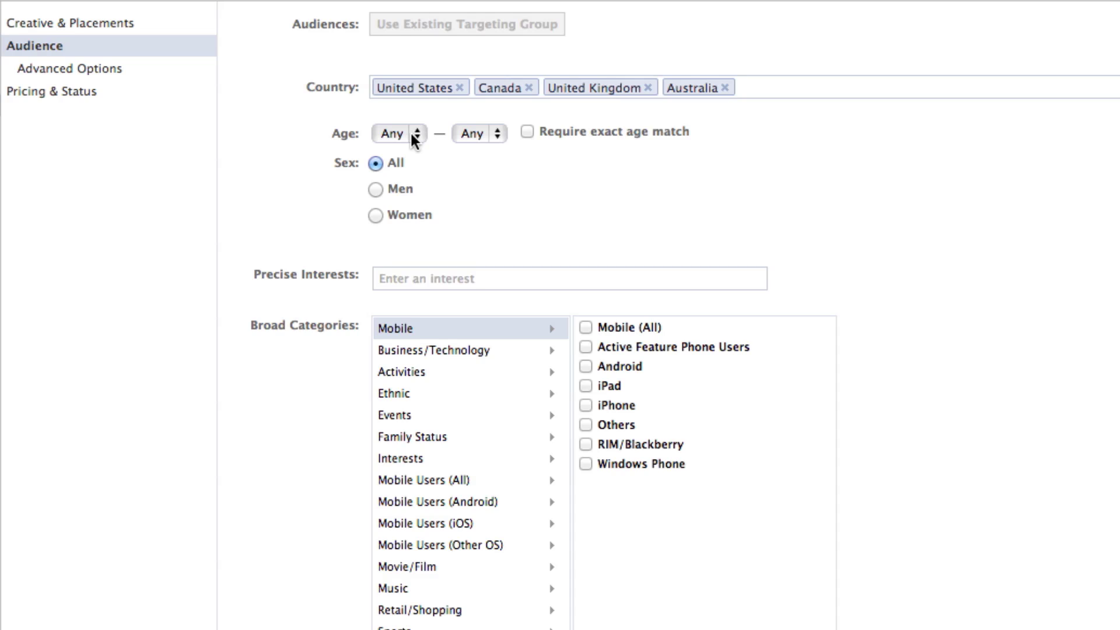
pyautogui.click(412, 136)
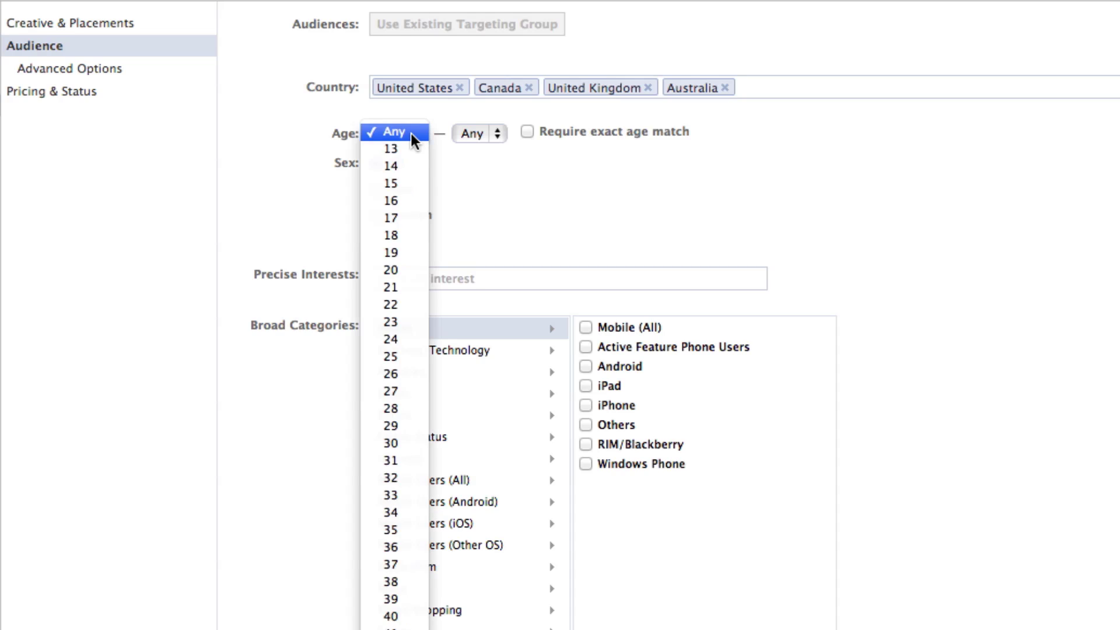
pyautogui.click(395, 354)
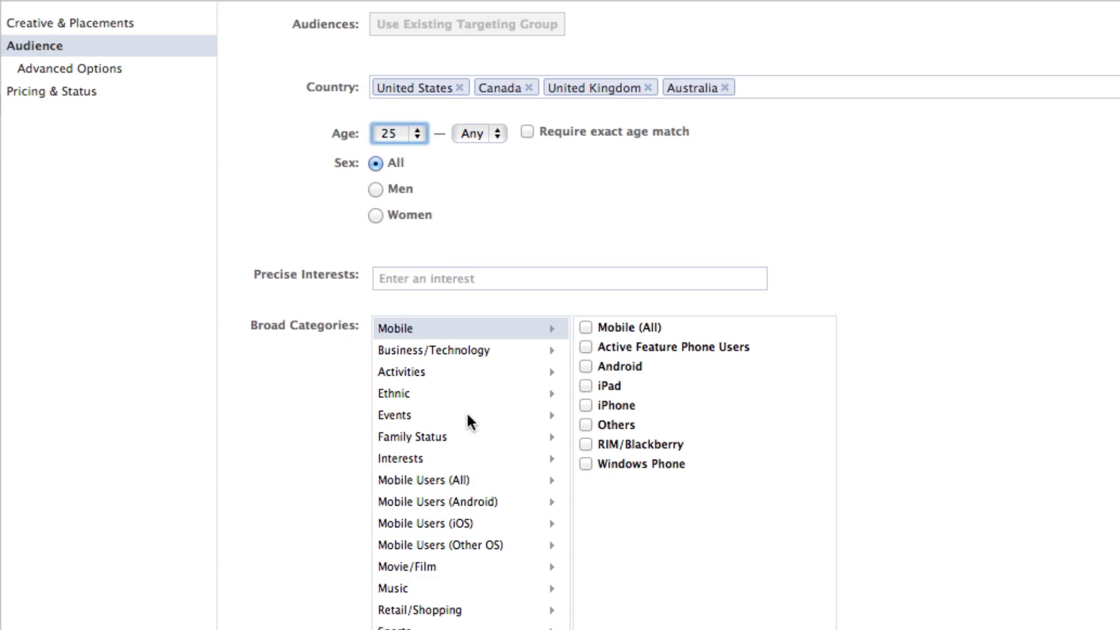
pyautogui.scroll(-5, 946, 443)
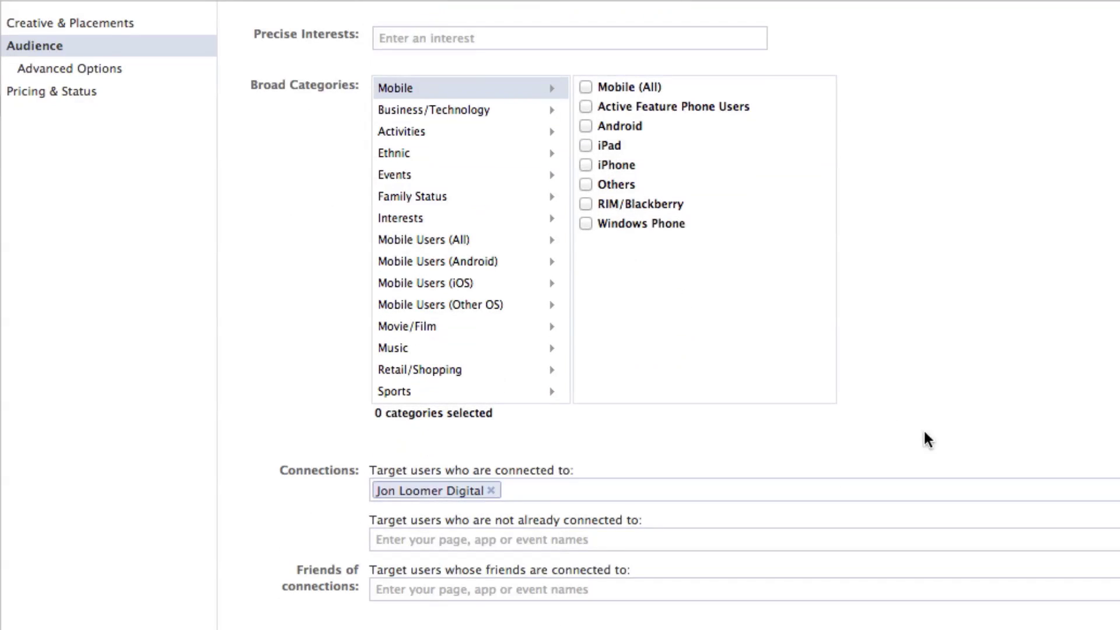
# Step: Examine the Fans News Feed ad's custom audience field in the advanced options and its pricing and status settings
pyautogui.click(55, 69)
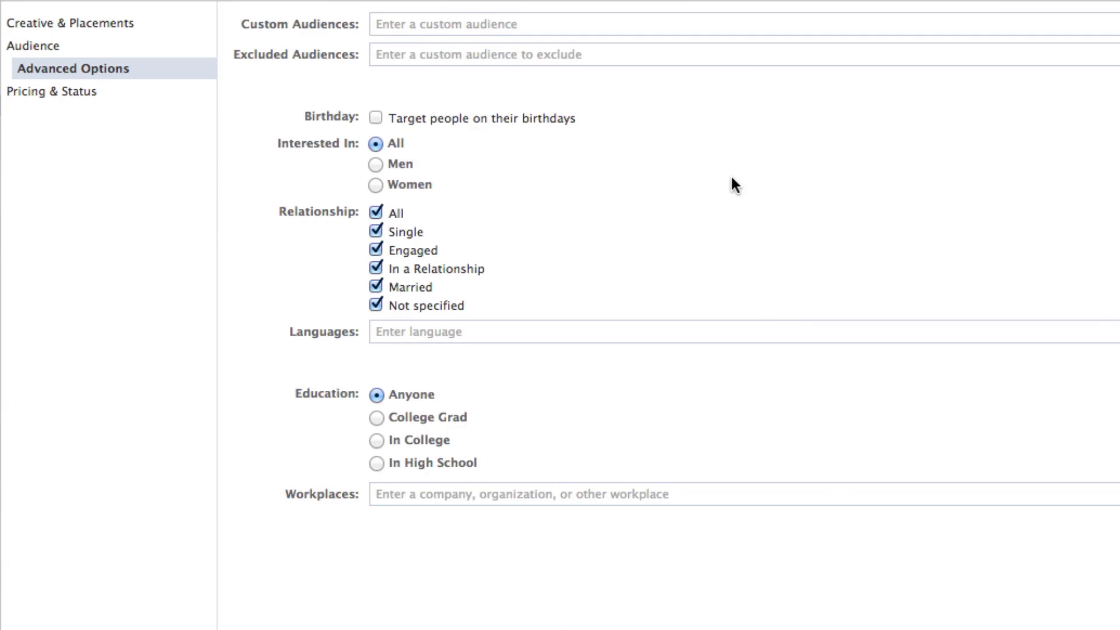
pyautogui.click(472, 24)
pyautogui.click(52, 93)
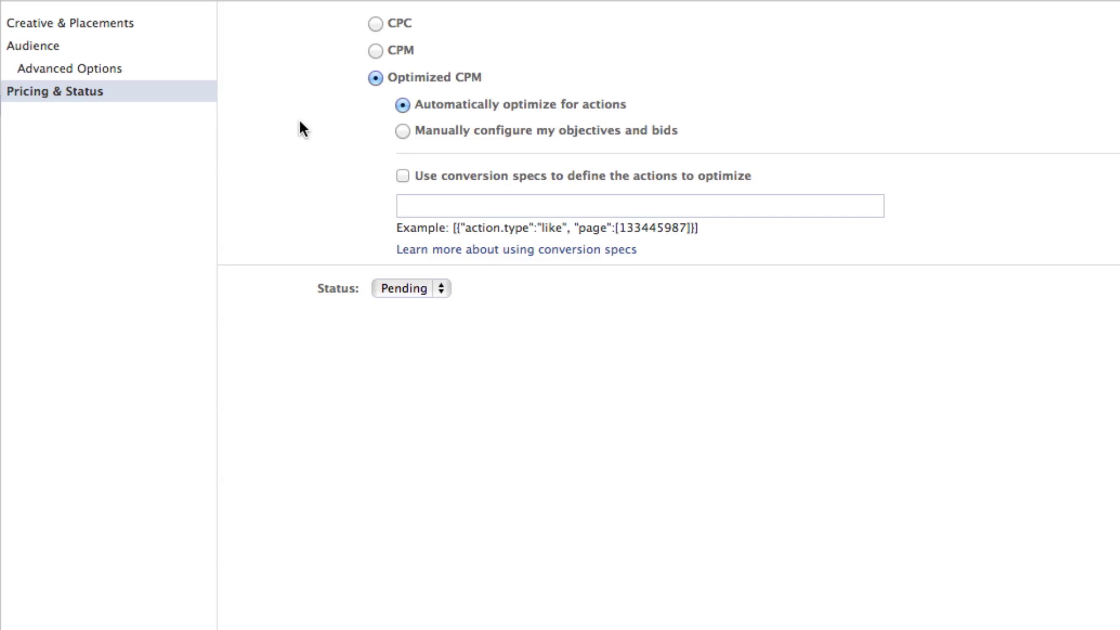